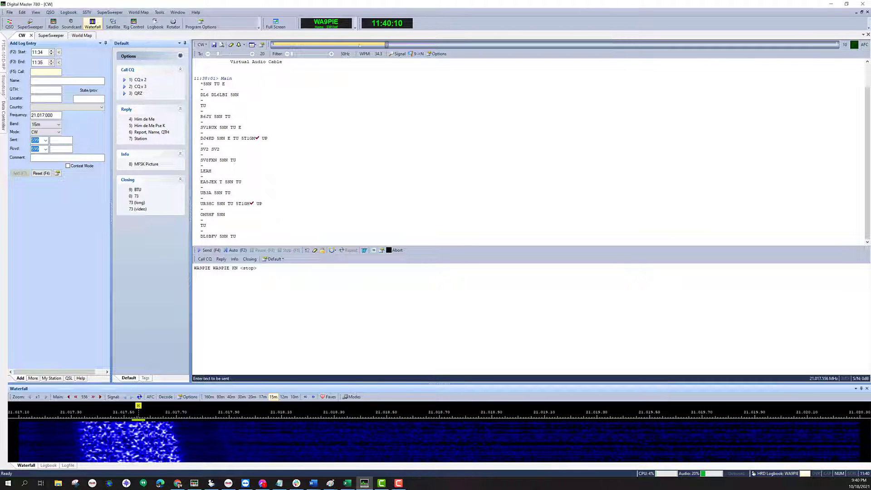
Step: Drop the CW squelch to 6 so noise decodes as garbage, staying in CW, then restore it to 15
left_click_drag(444, 45, 342, 46)
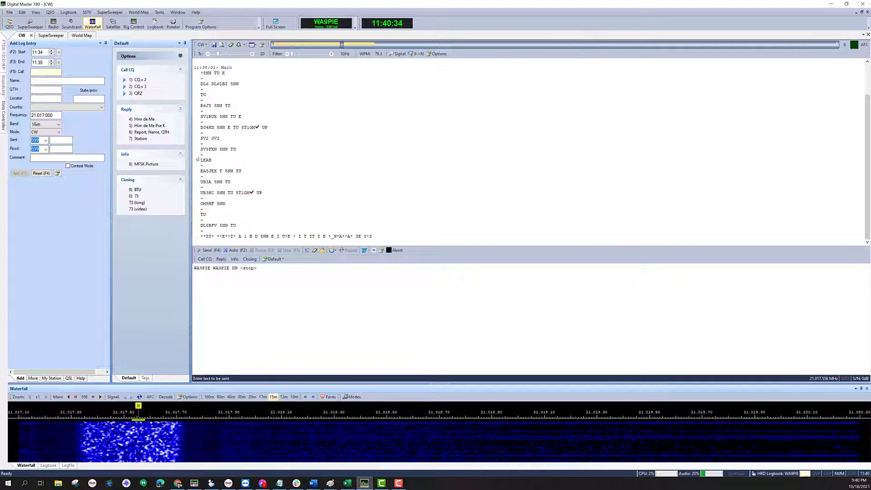
left_click(201, 44)
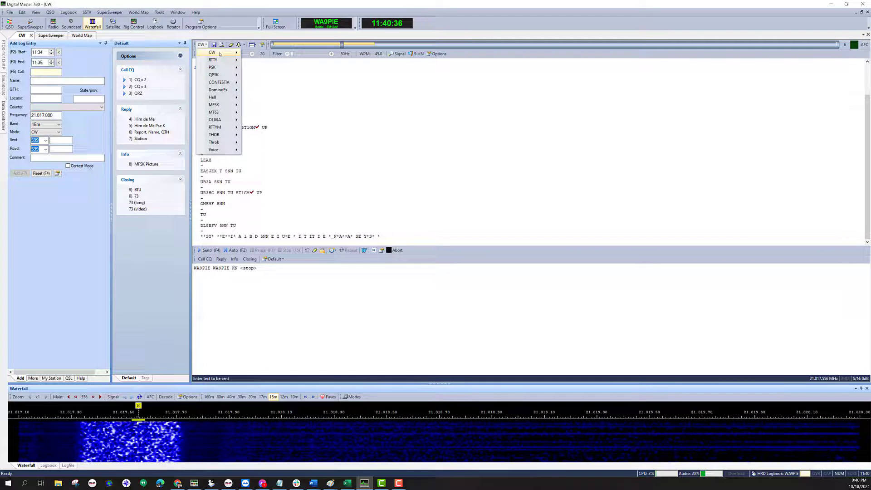
mouse_move(225, 51)
left_click(253, 58)
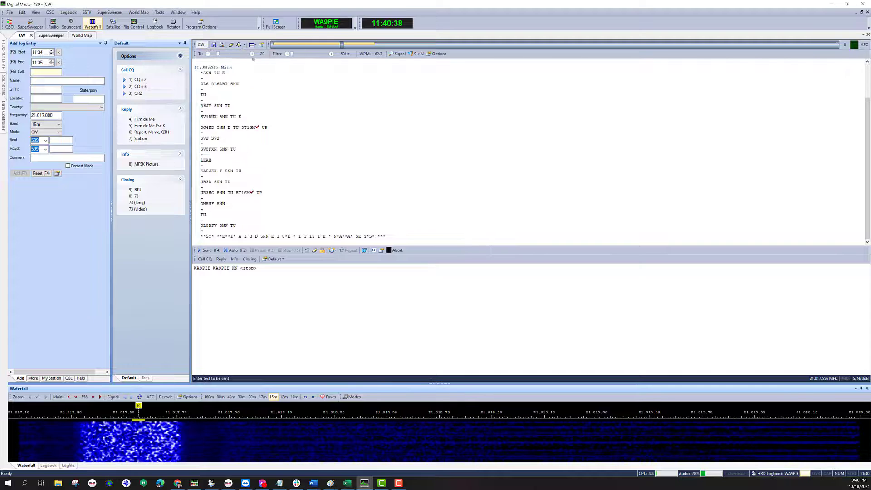
left_click(162, 242)
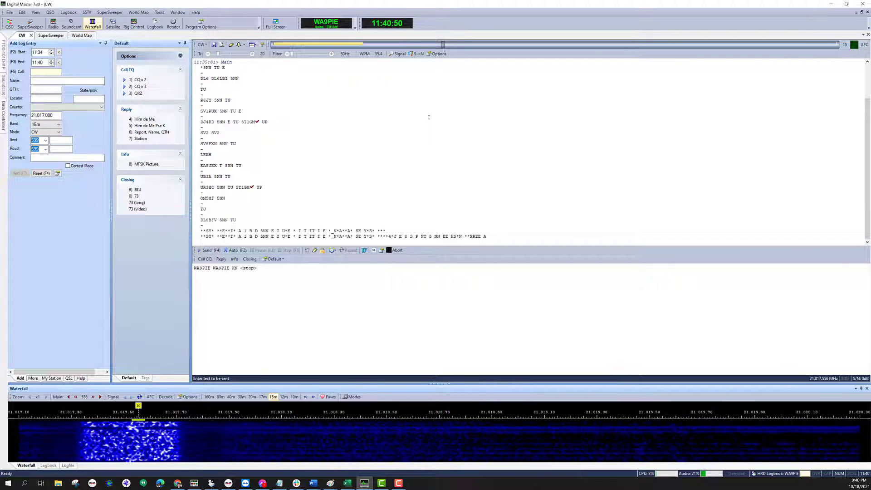
Step: Wipe the decoded text from the receive pane so it restarts with a new timestamped line
left_click(231, 44)
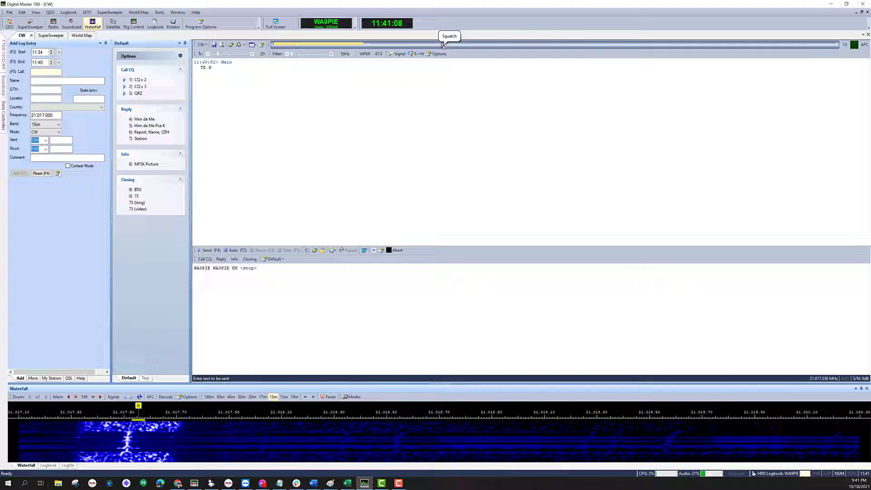
Step: Lower the CW squelch from 15 to 13, just under the signal level
left_click_drag(443, 46, 421, 47)
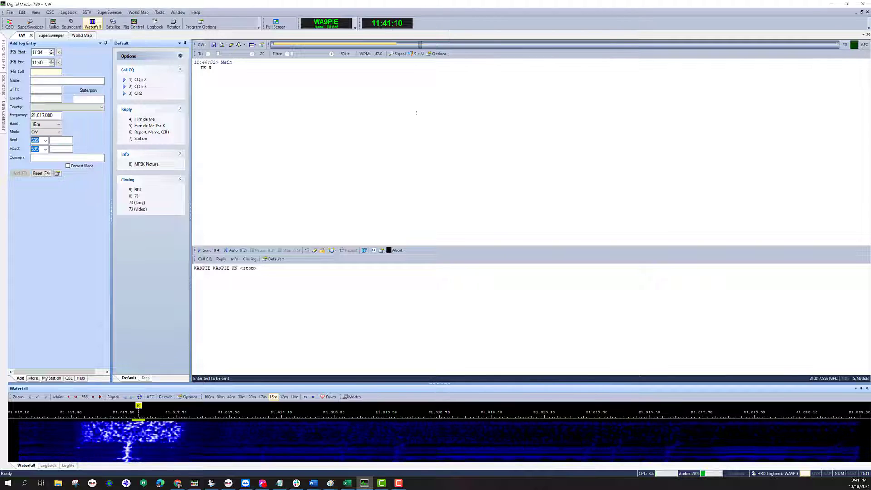